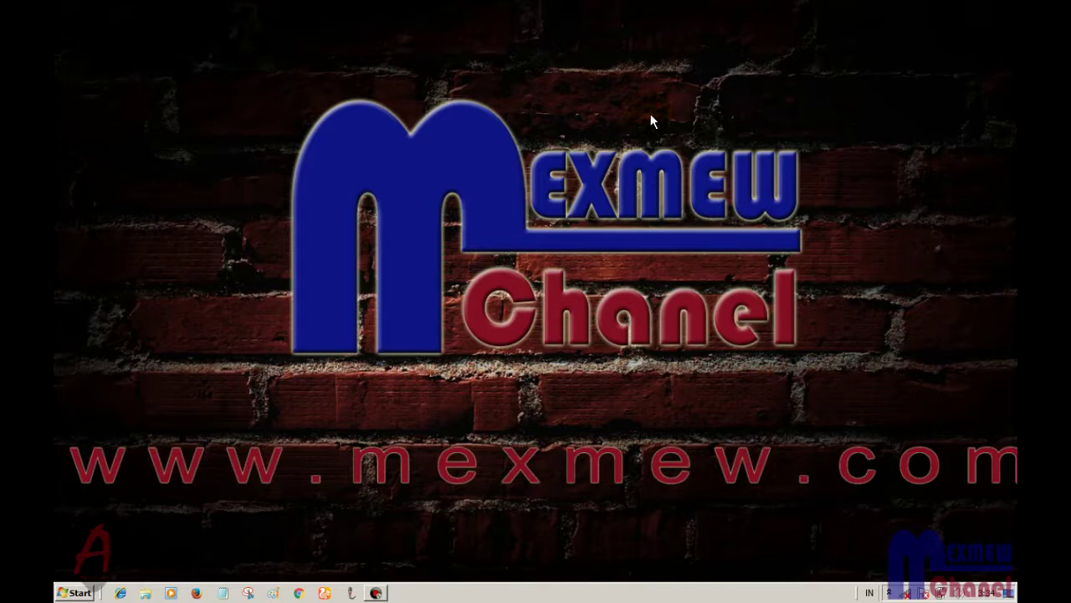
Launch Microsoft Word 2010 from the Start menu and show the File view's Recent Documents
click(449, 136)
click(76, 591)
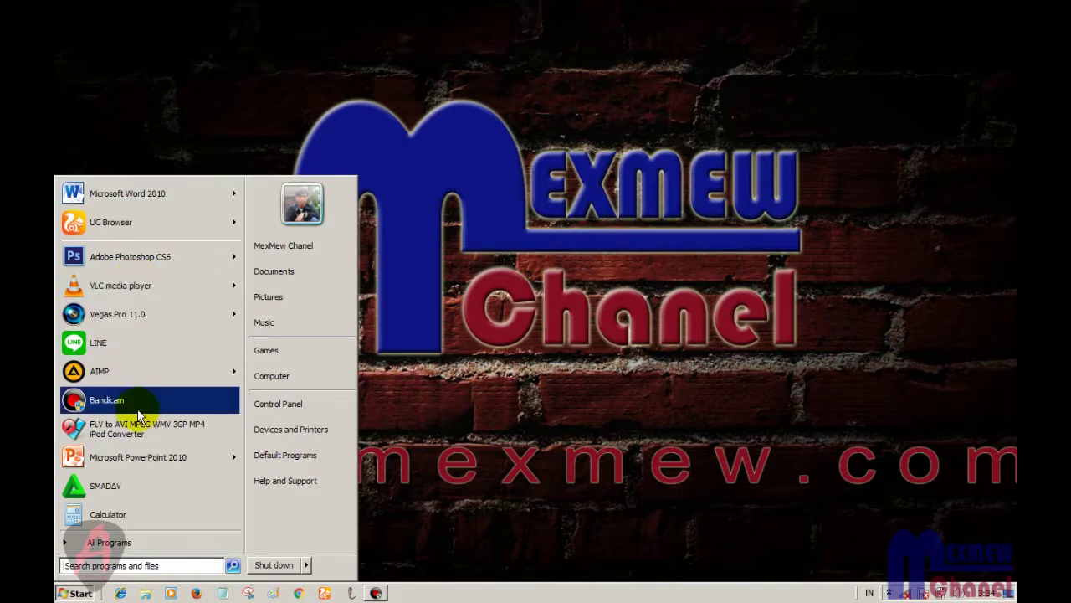
click(152, 199)
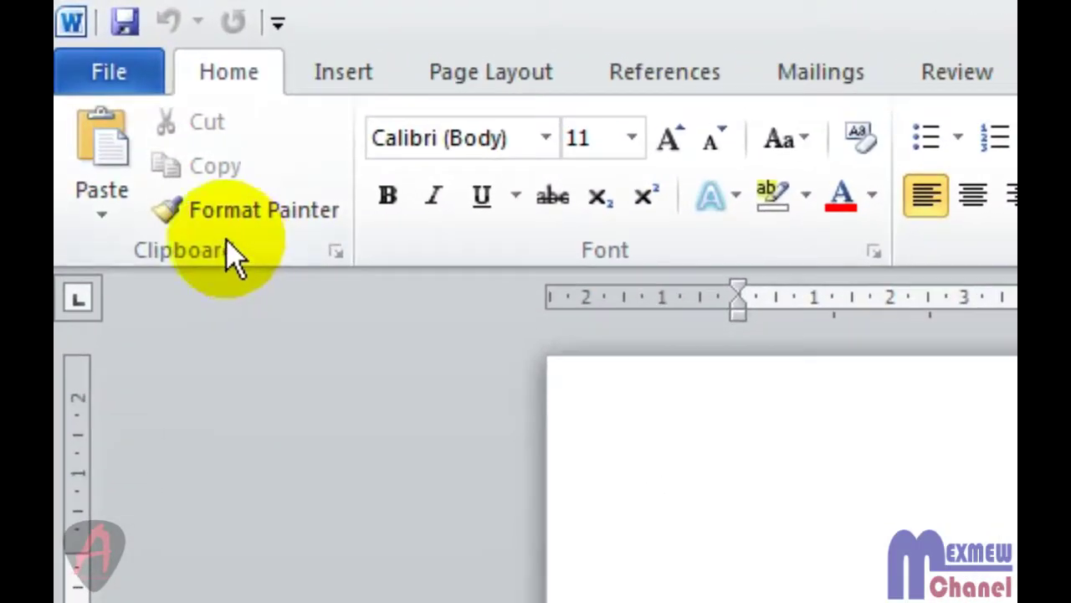
click(118, 68)
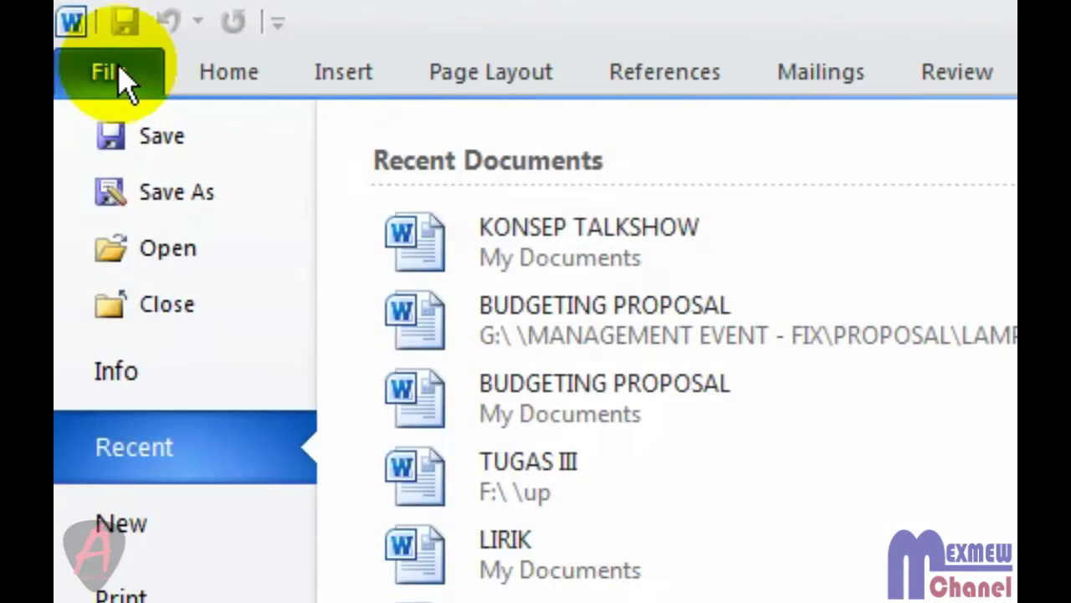
Open the KONSEP TALKSHOW document from the Documents library
click(150, 268)
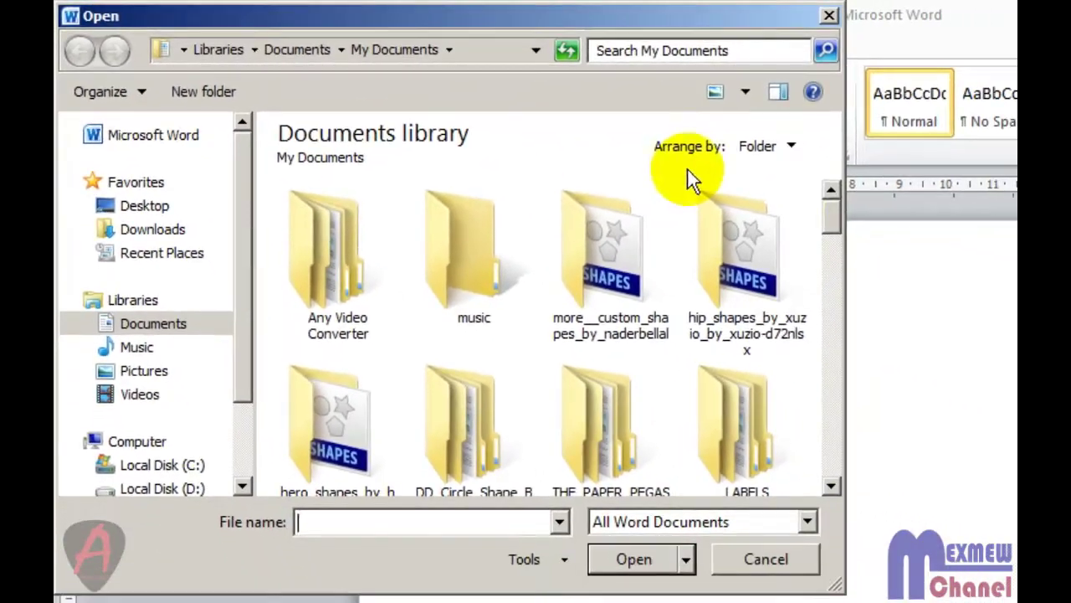
drag(832, 210, 833, 319)
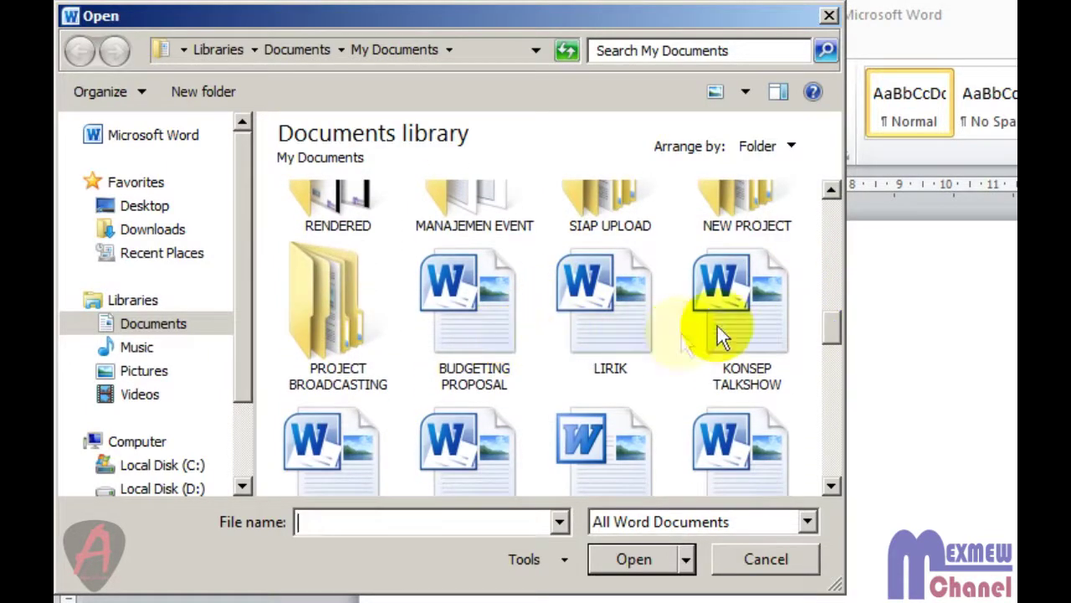
click(764, 320)
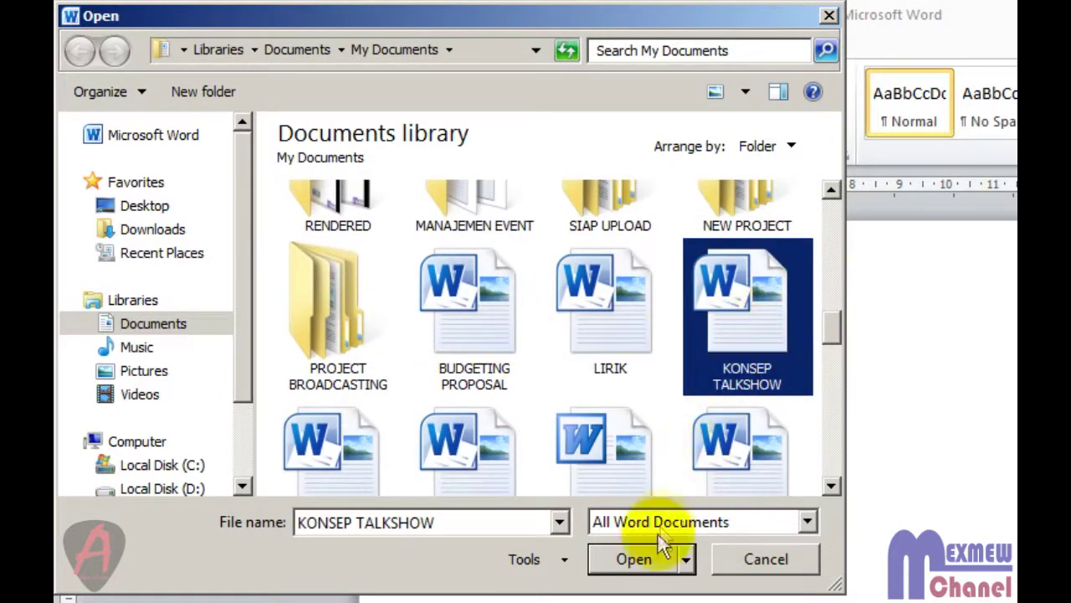
click(634, 559)
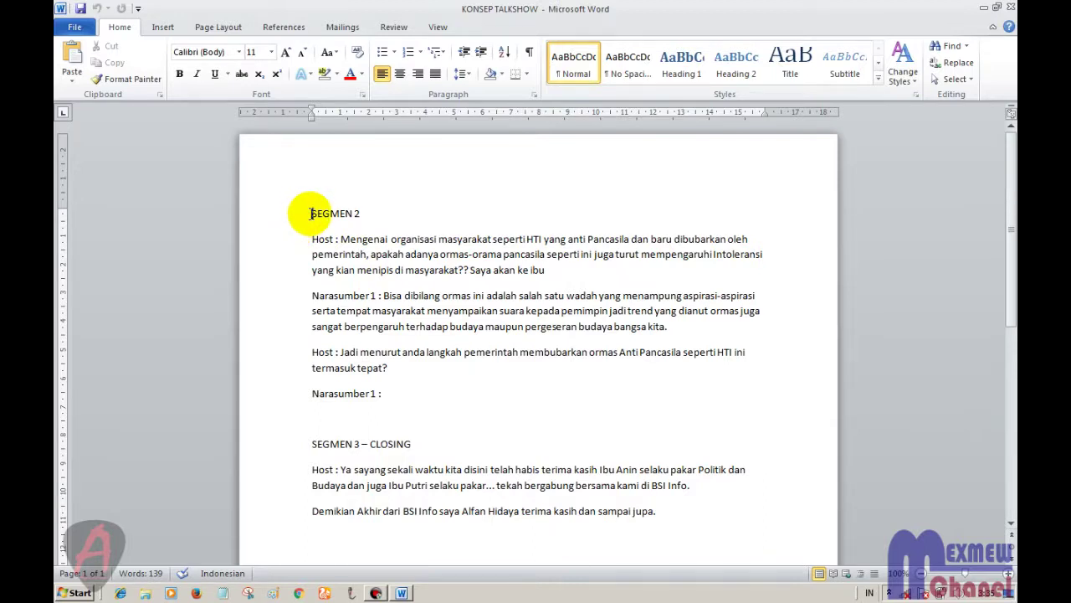
Select the whole KONSEP TALKSHOW script with Ctrl+A, deselect, then select all again
key(ctrl+a)
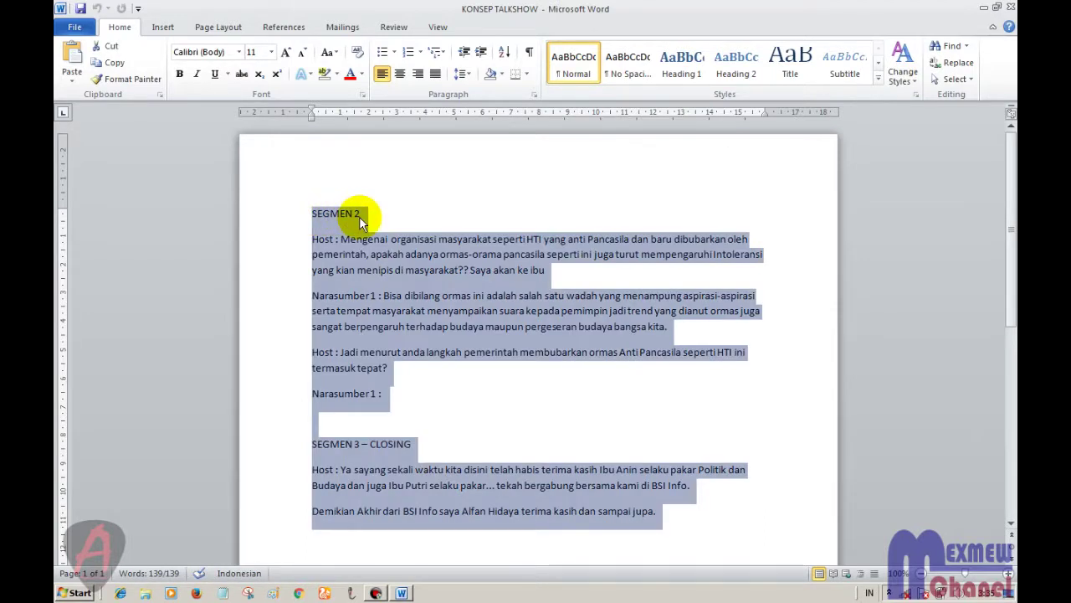
click(312, 211)
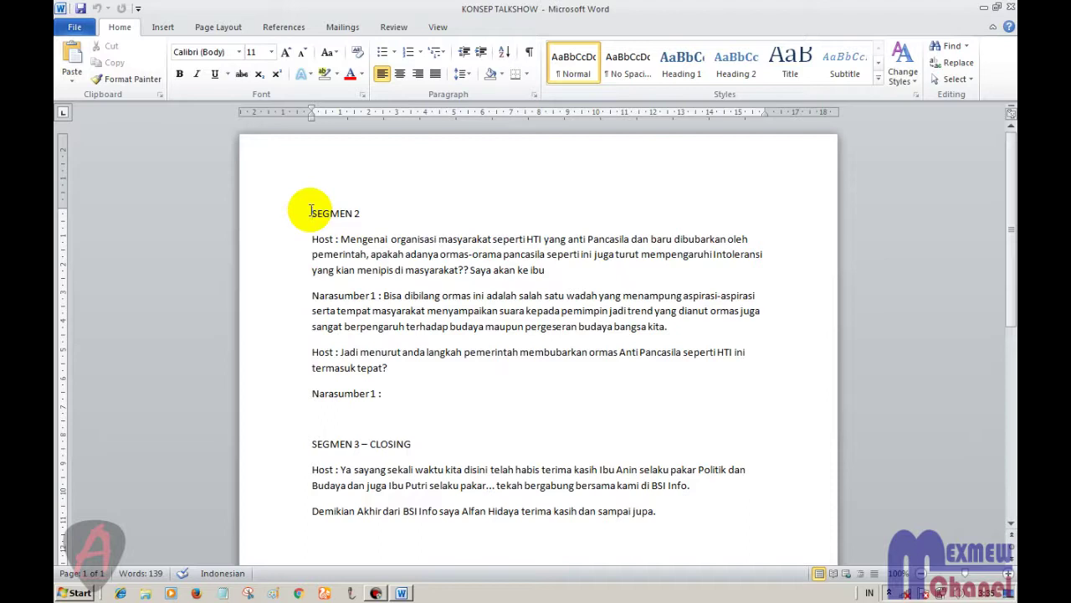
key(ctrl+a)
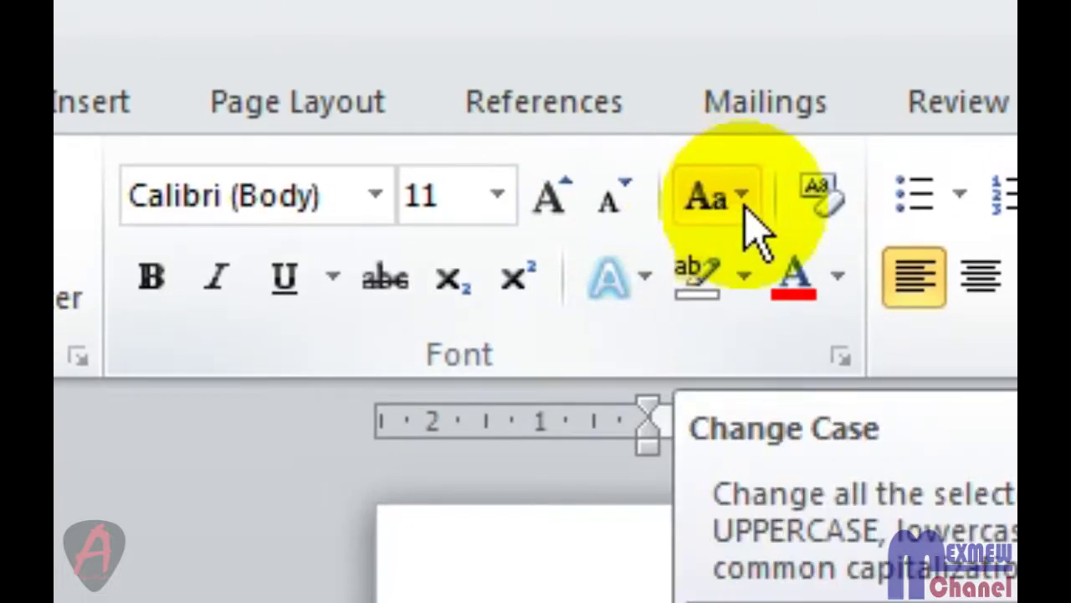
click(743, 204)
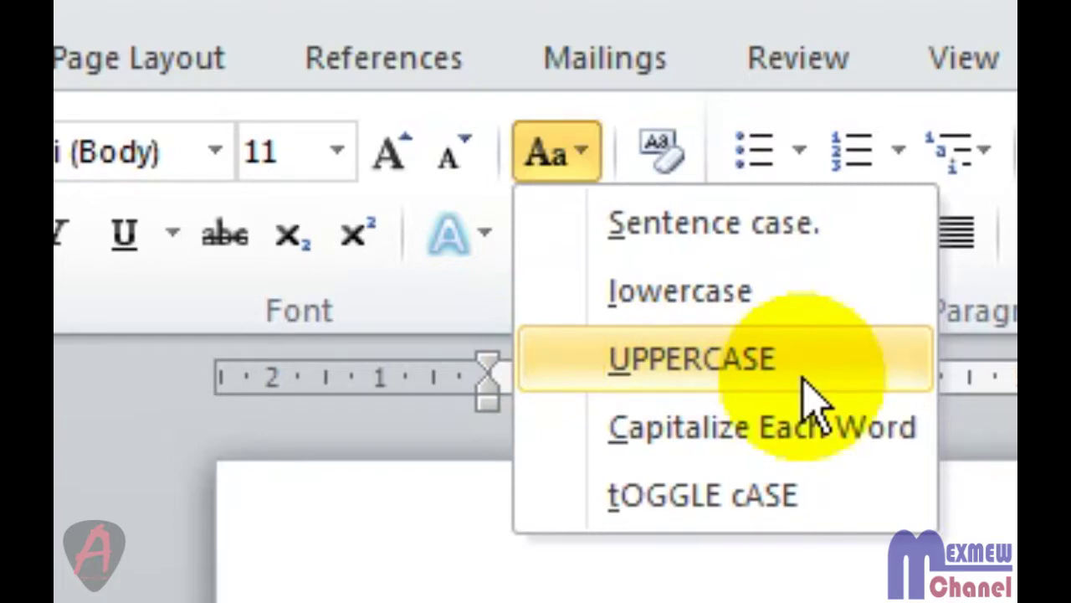
click(804, 377)
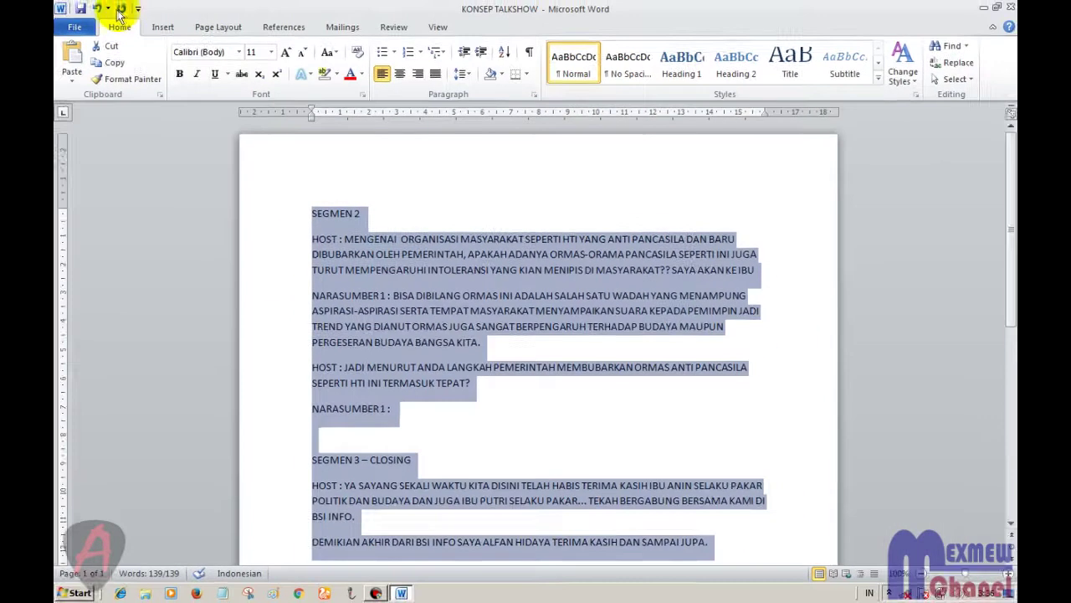
click(97, 9)
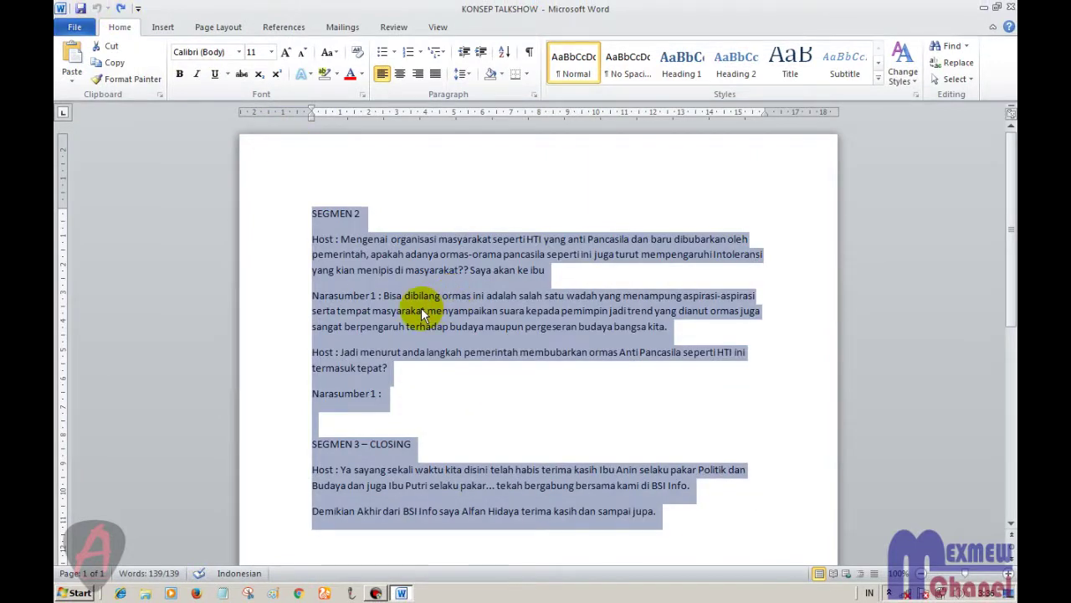
click(423, 313)
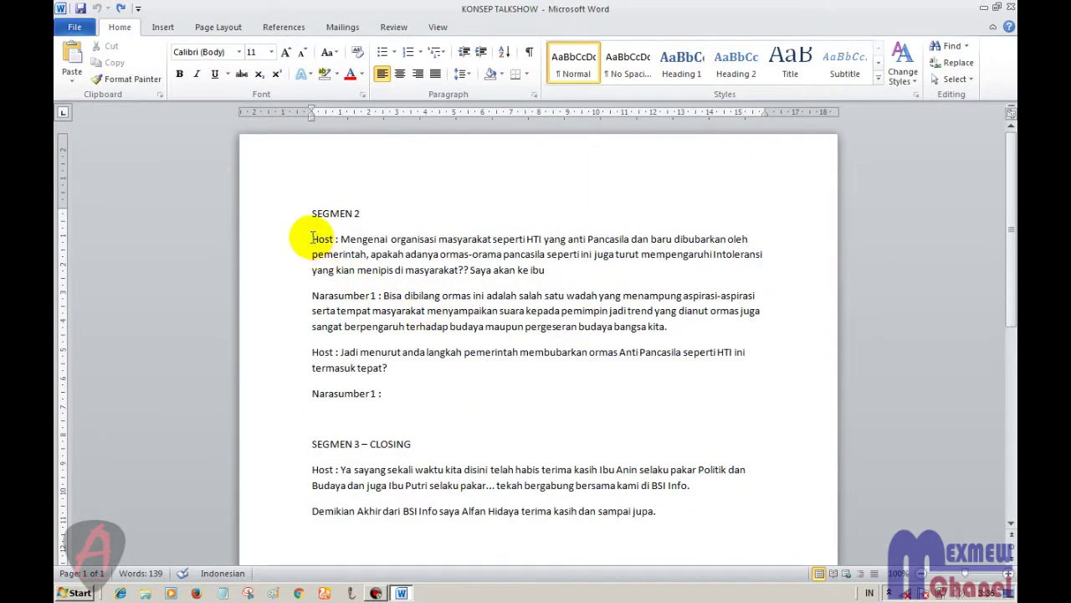
Change the first Host paragraph under SEGMEN 2 to UPPERCASE, then minimise Word
drag(311, 238, 535, 272)
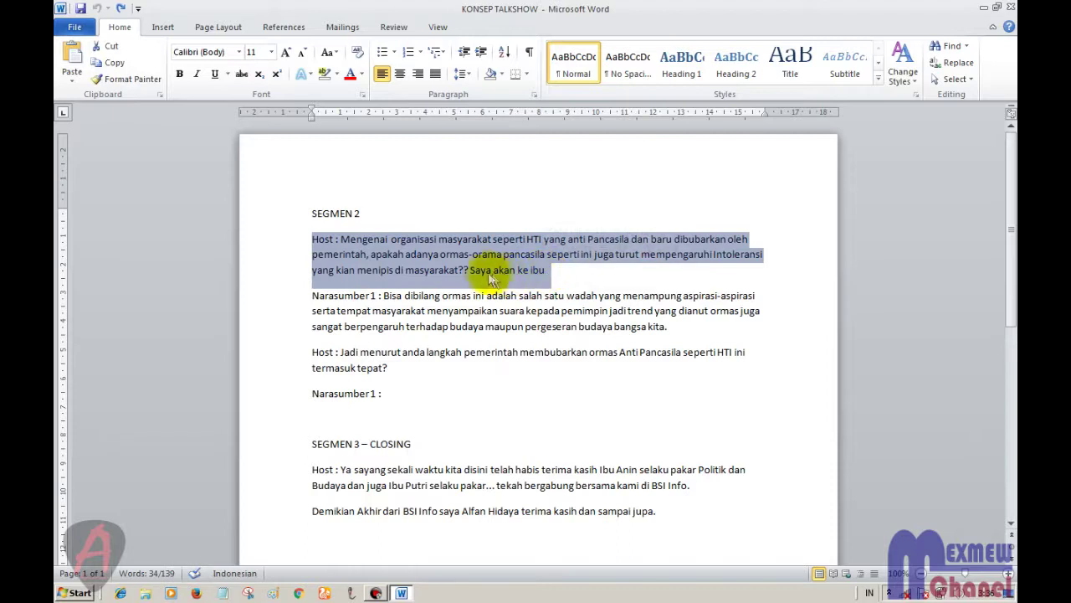
click(489, 271)
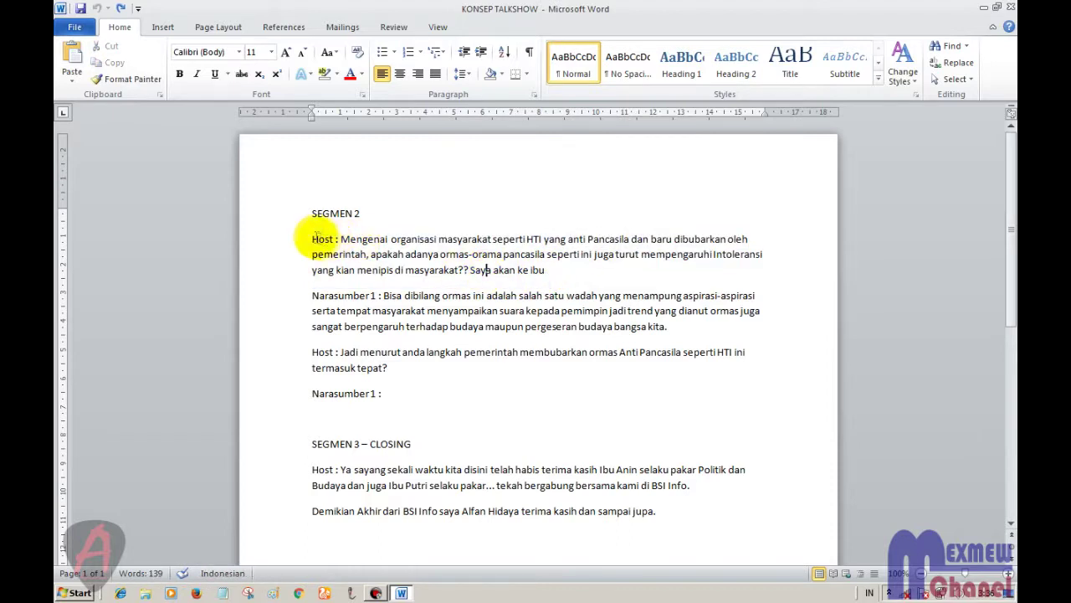
drag(312, 239, 541, 272)
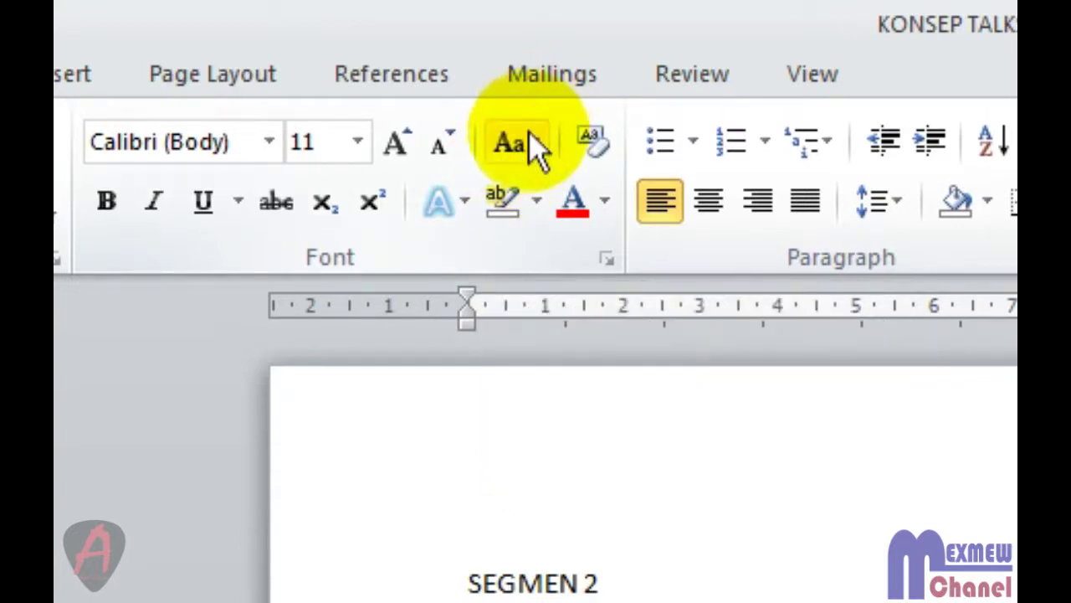
click(532, 146)
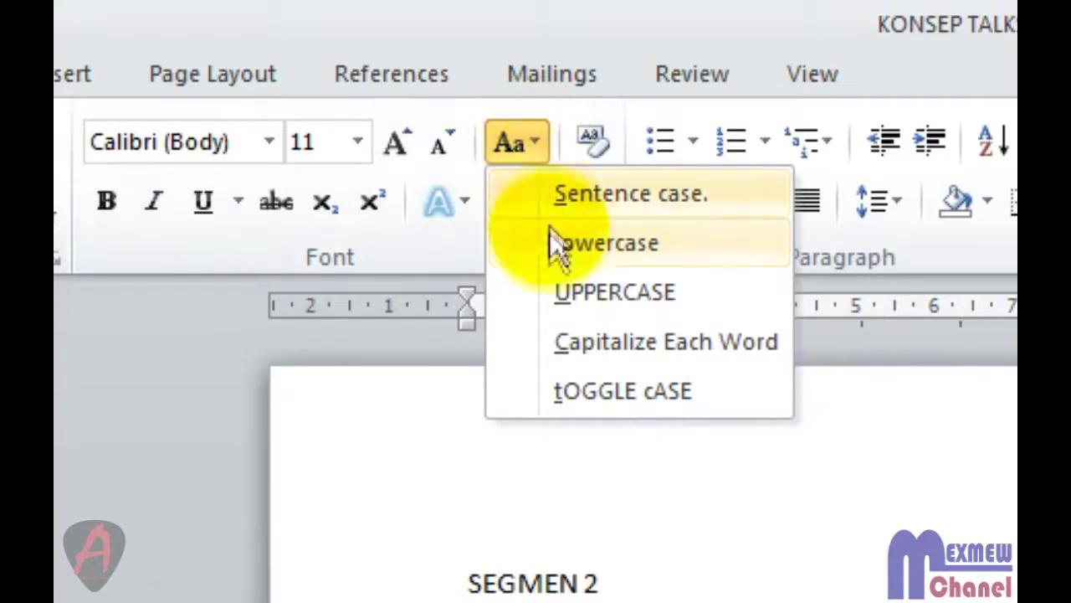
click(579, 300)
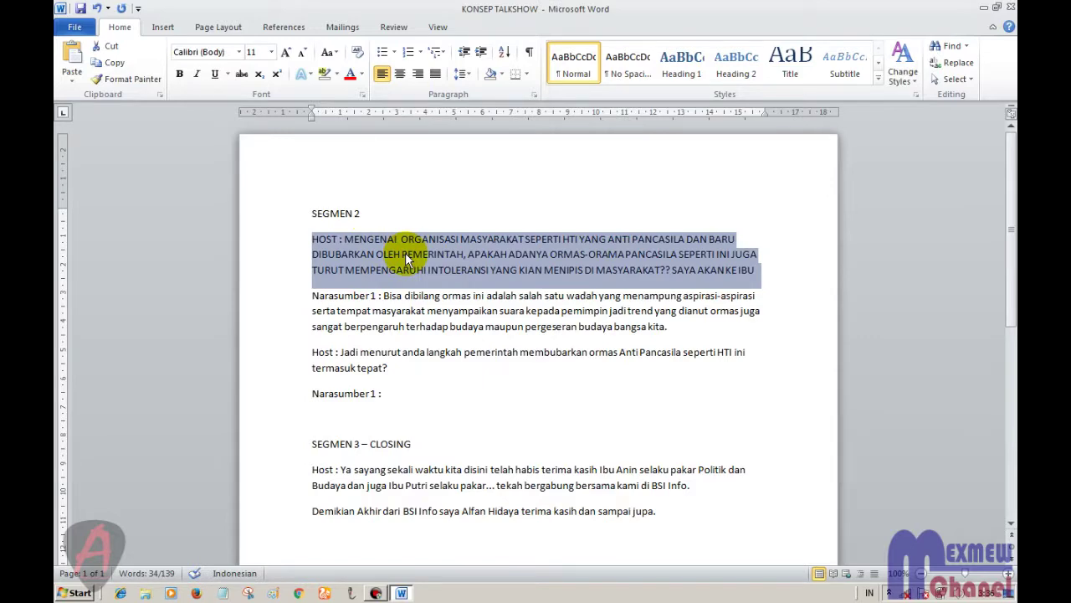
click(981, 7)
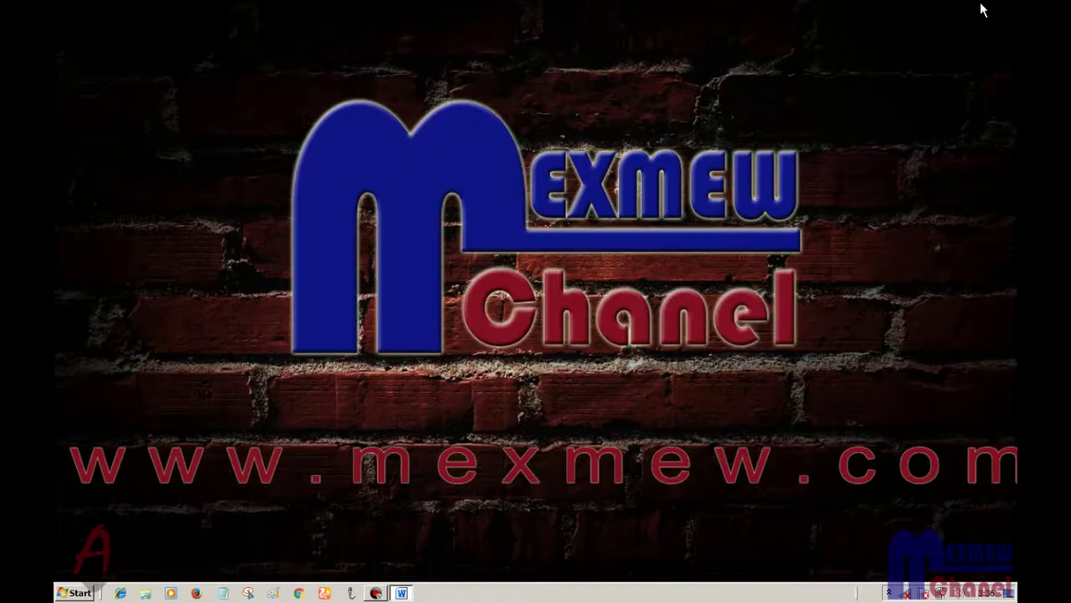